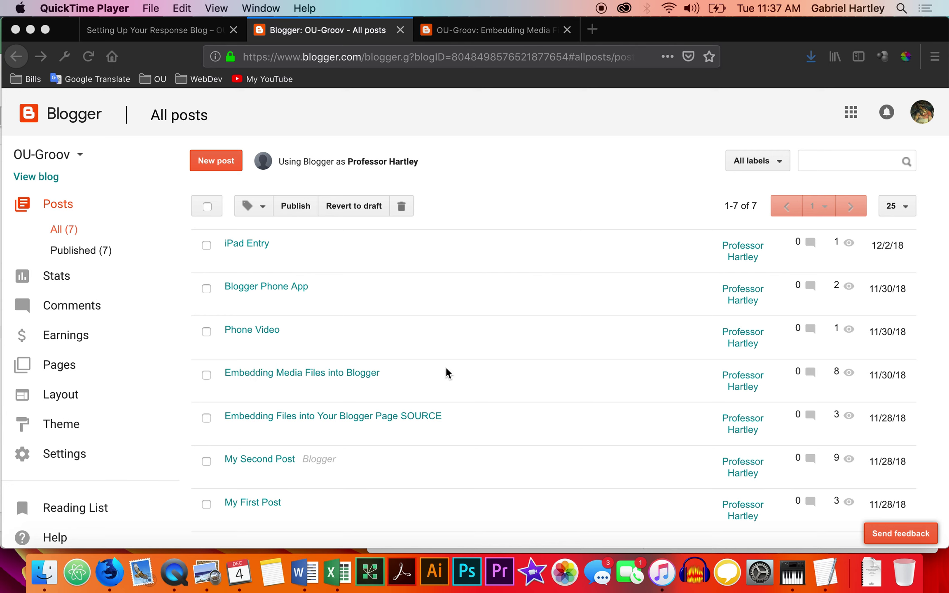
# Open the 'Embedding Media Files into Blogger' post for editing in Compose view
pyautogui.click(457, 368)
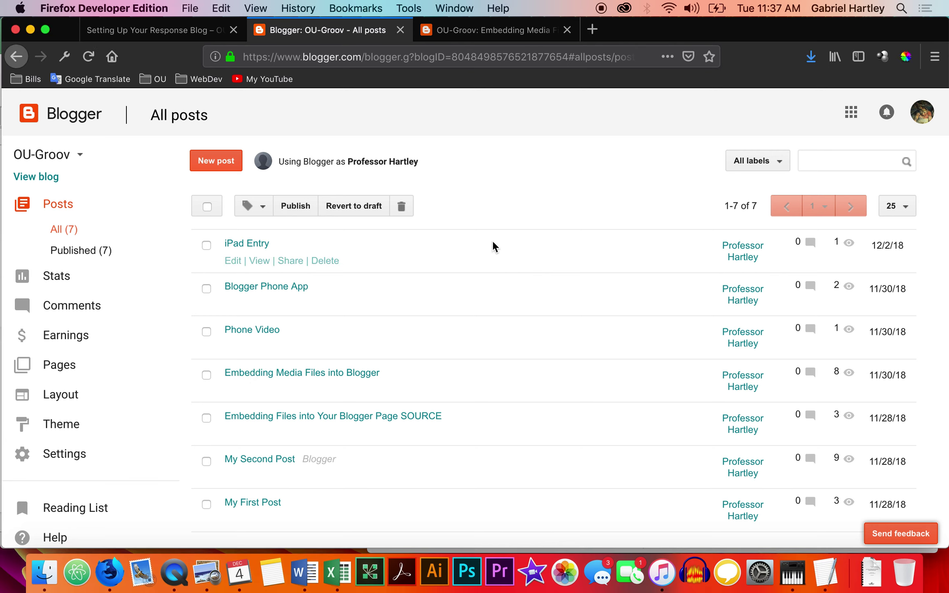
pyautogui.moveTo(303, 370)
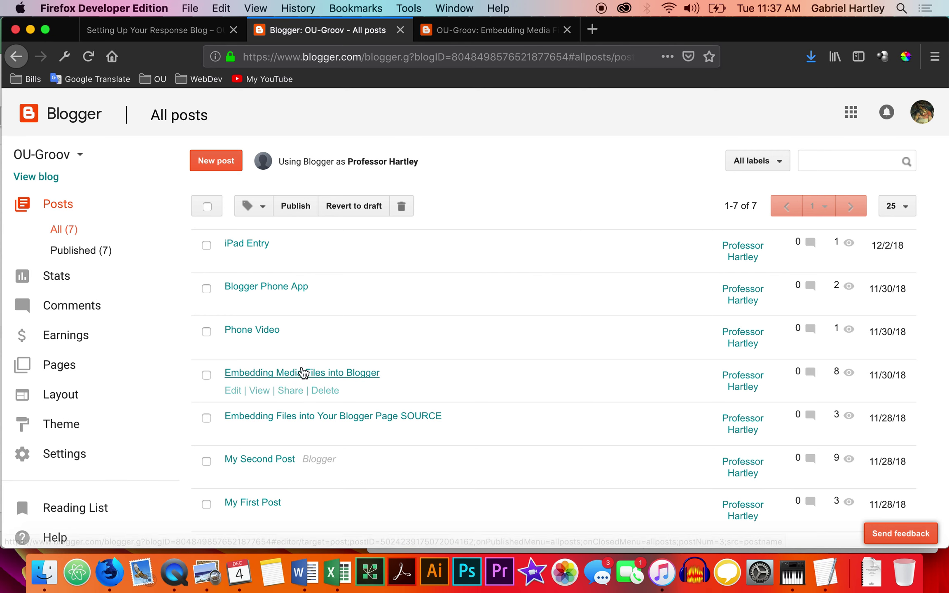
pyautogui.click(233, 391)
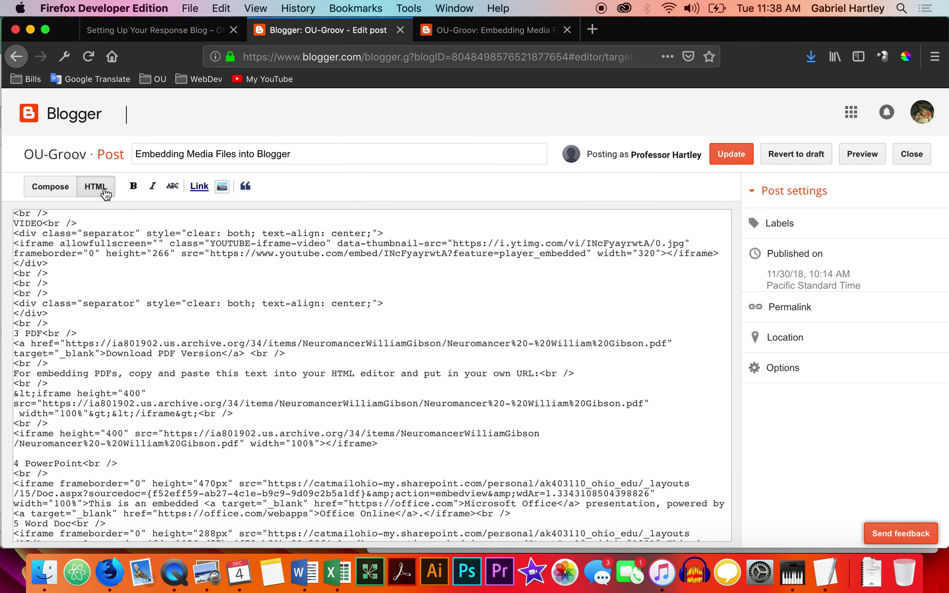
pyautogui.click(57, 187)
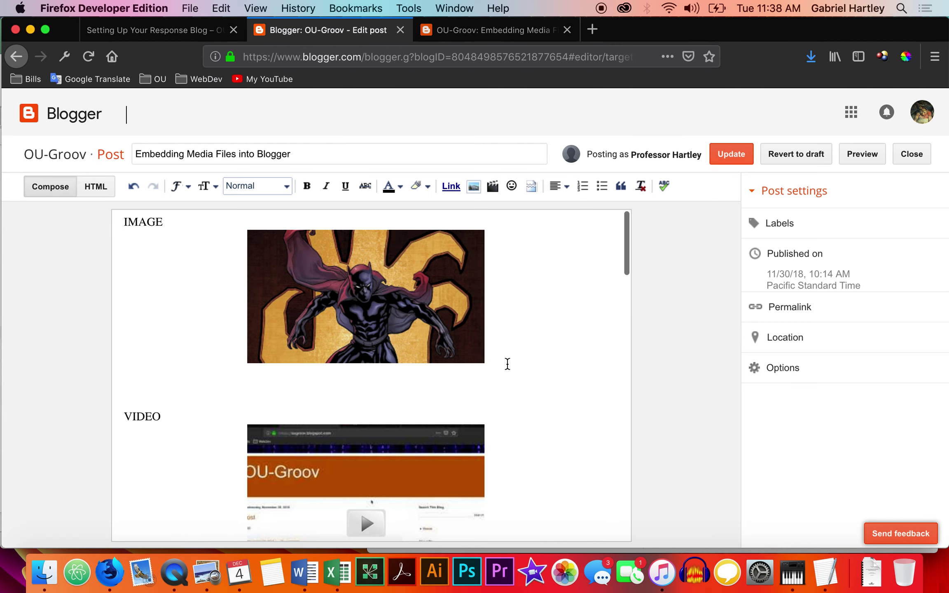
# Add a new empty line at the end of the '6 Google Maps' heading
pyautogui.scroll(-10, 507, 364)
pyautogui.scroll(-15, 507, 364)
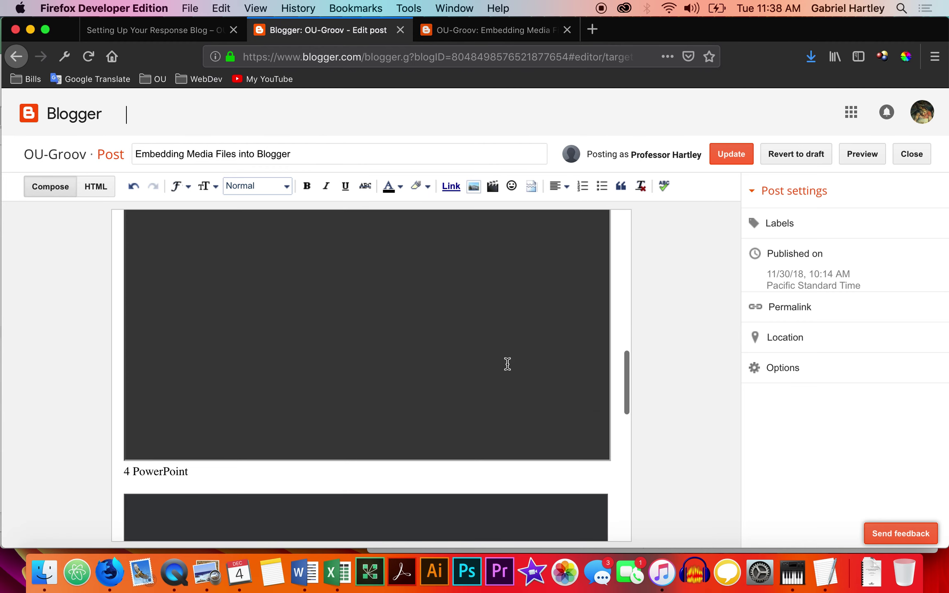
pyautogui.scroll(-5, 602, 416)
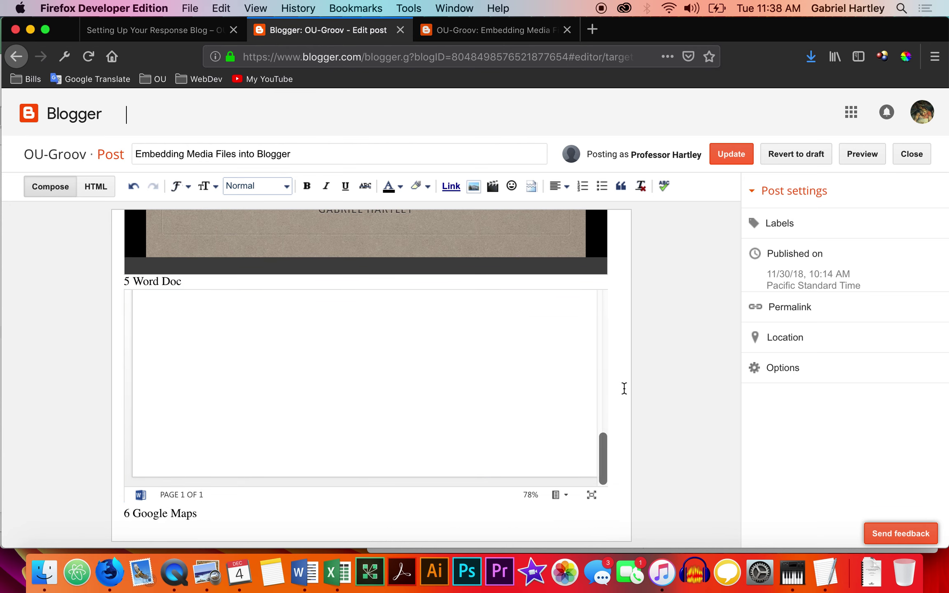
pyautogui.scroll(10, 624, 388)
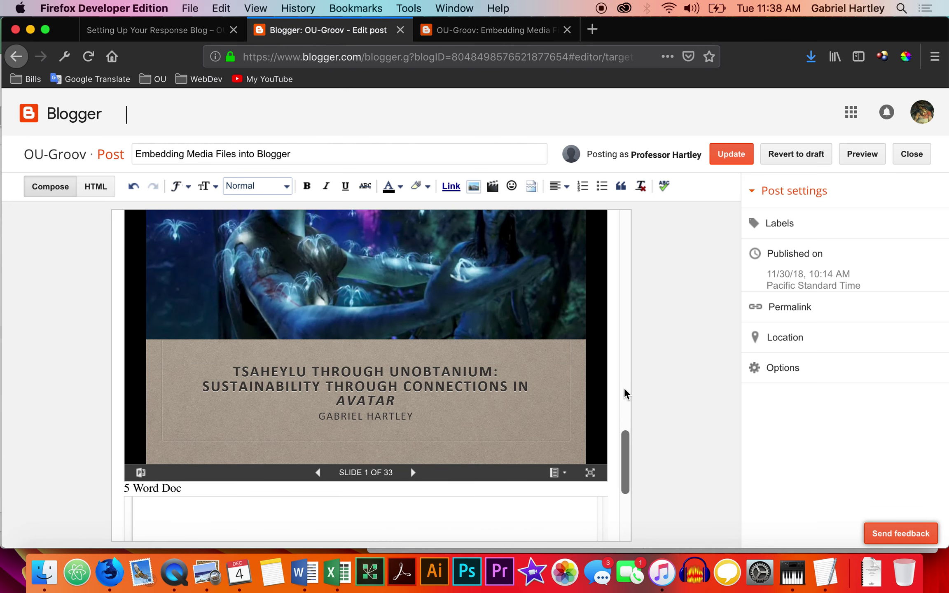
pyautogui.scroll(5, 625, 388)
pyautogui.scroll(-12, 624, 387)
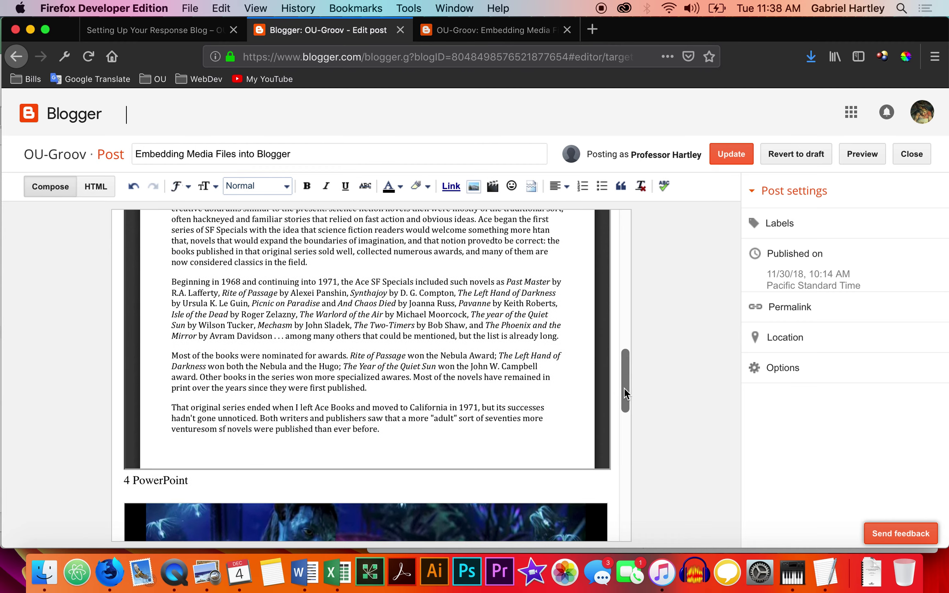
pyautogui.scroll(2, 624, 387)
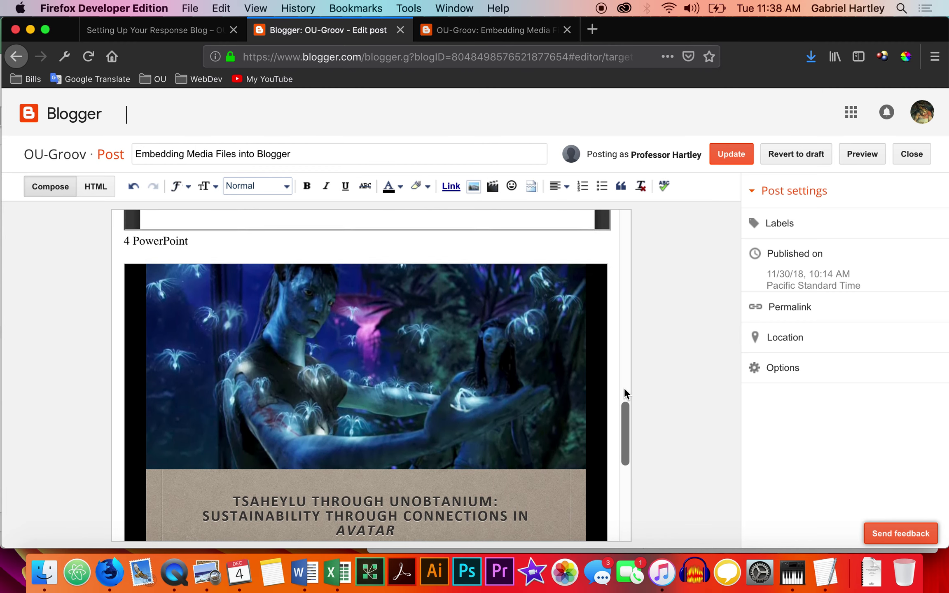
pyautogui.scroll(-8, 624, 387)
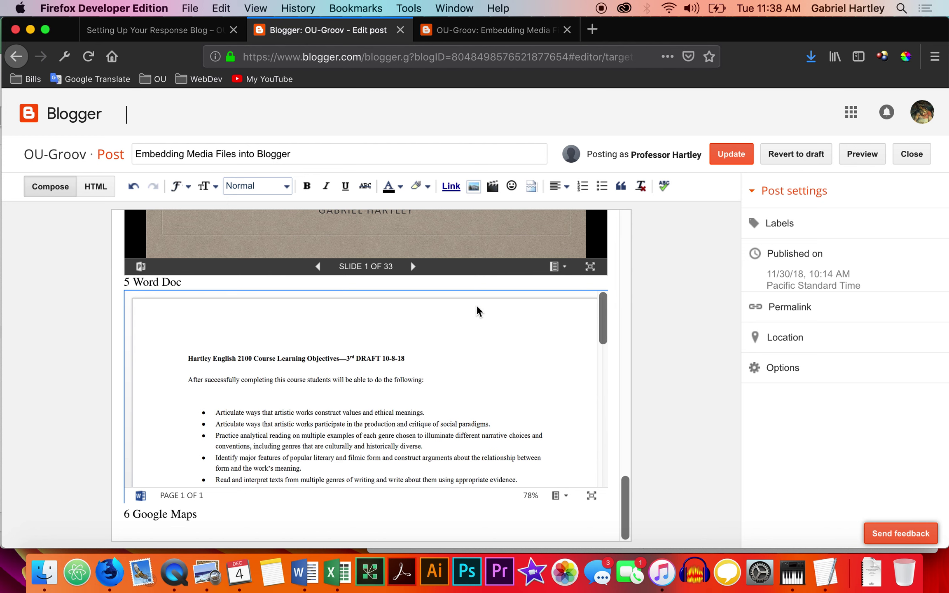
pyautogui.scroll(-1, 621, 378)
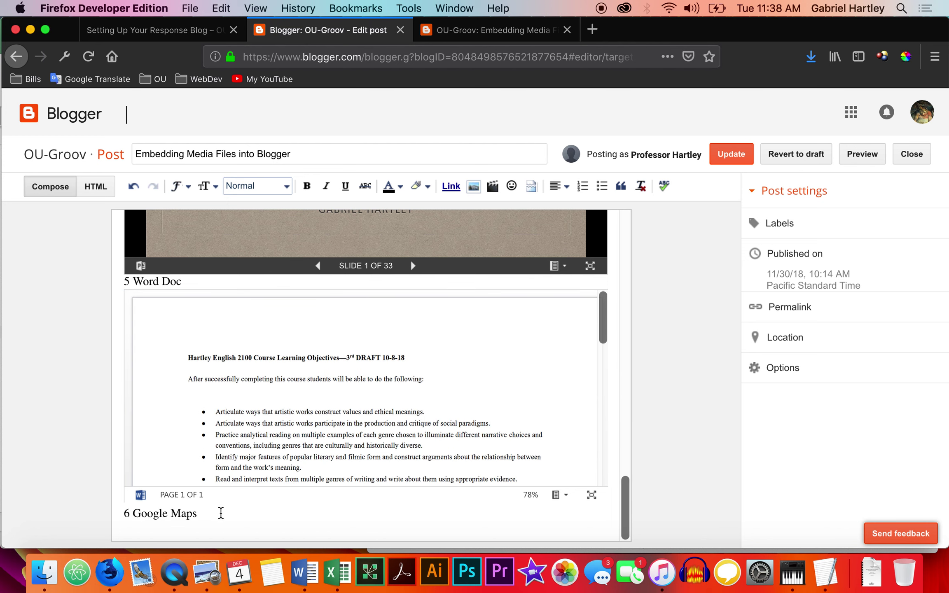
pyautogui.click(218, 522)
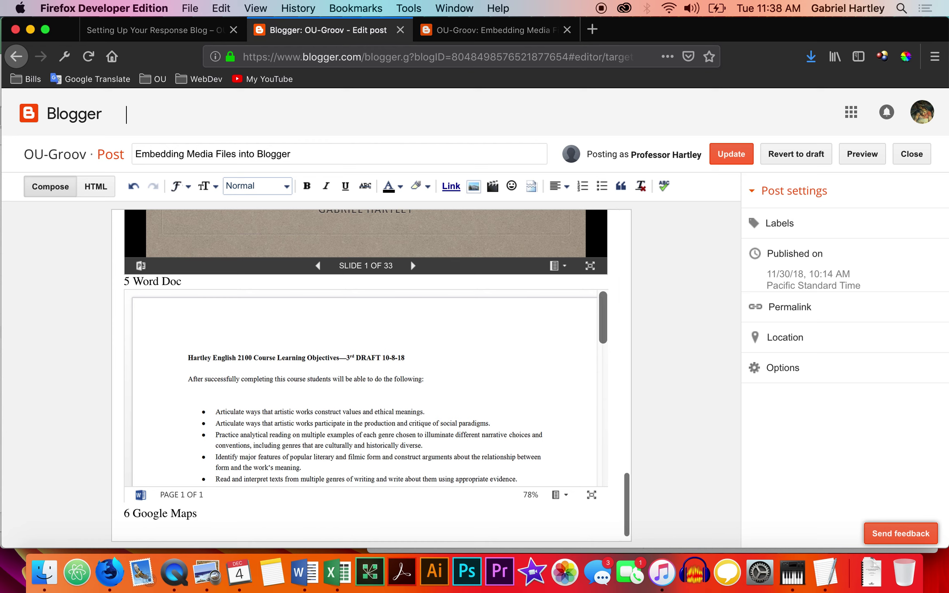
pyautogui.press('Return')
# In a new browser tab, enter 'athens, ohio' in the address bar
pyautogui.press('super+t')
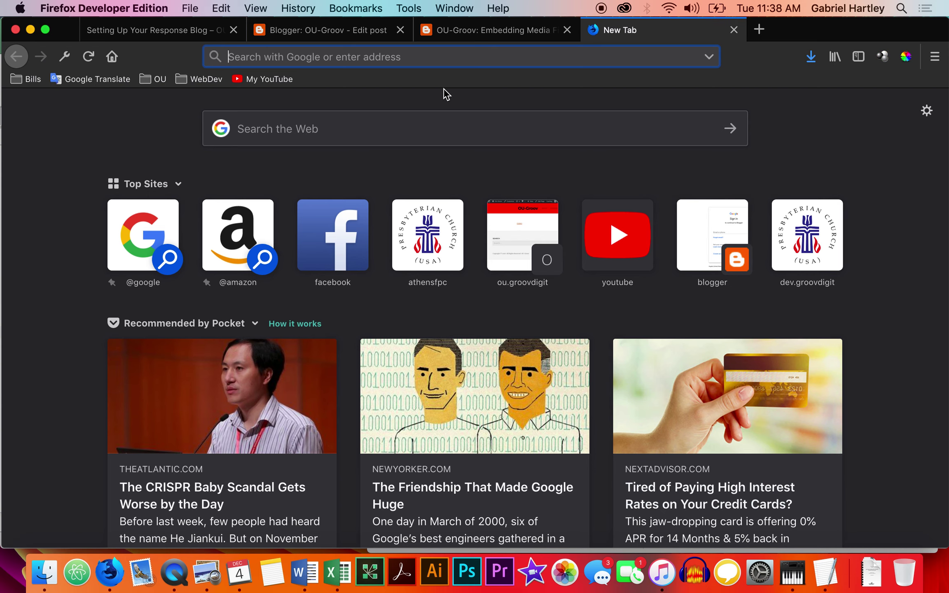
pyautogui.write('athens, ')
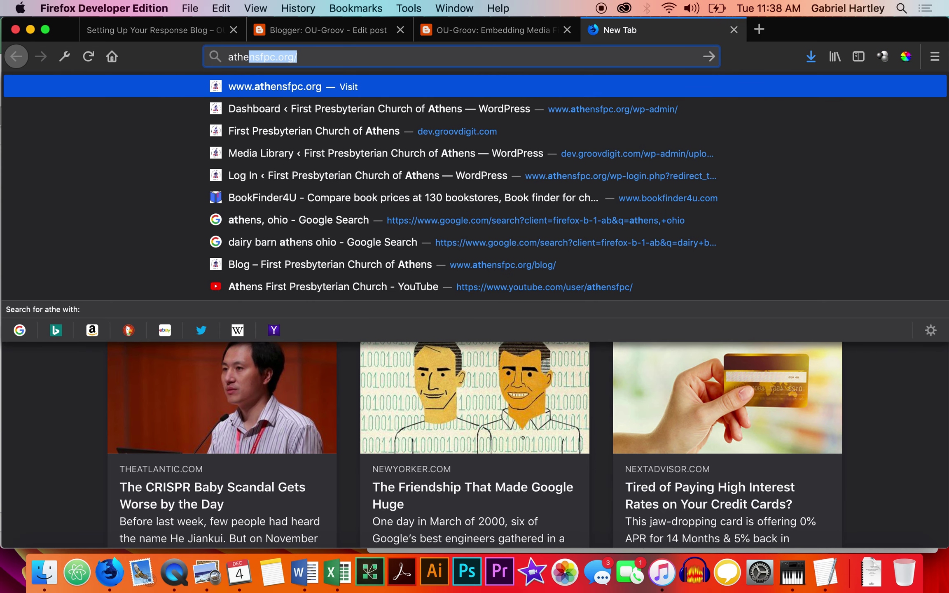
pyautogui.write('ohio')
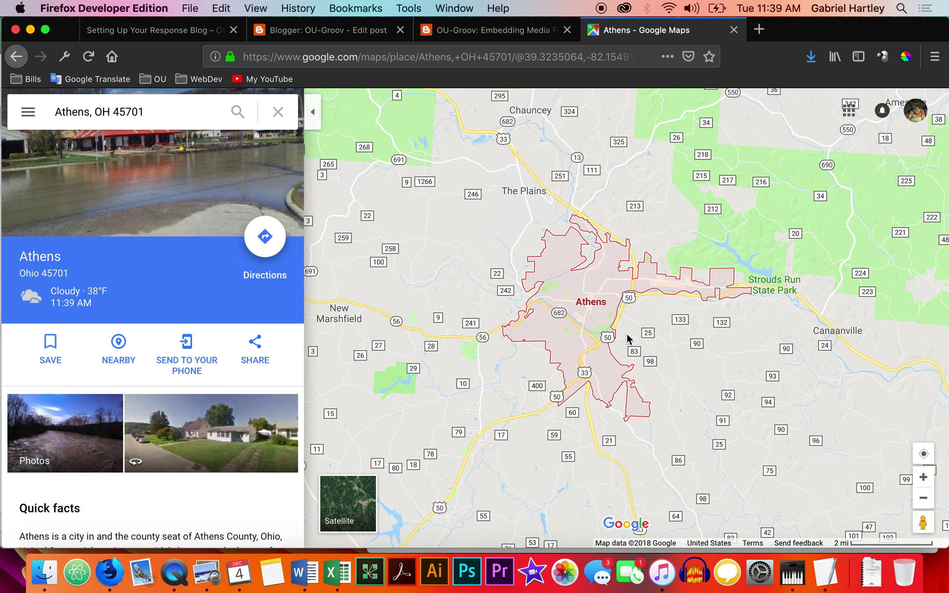
# Zoom to Ohio University and pin 44-98 University Terrace (39.325633, -82.099255)
pyautogui.scroll(3, 626, 339)
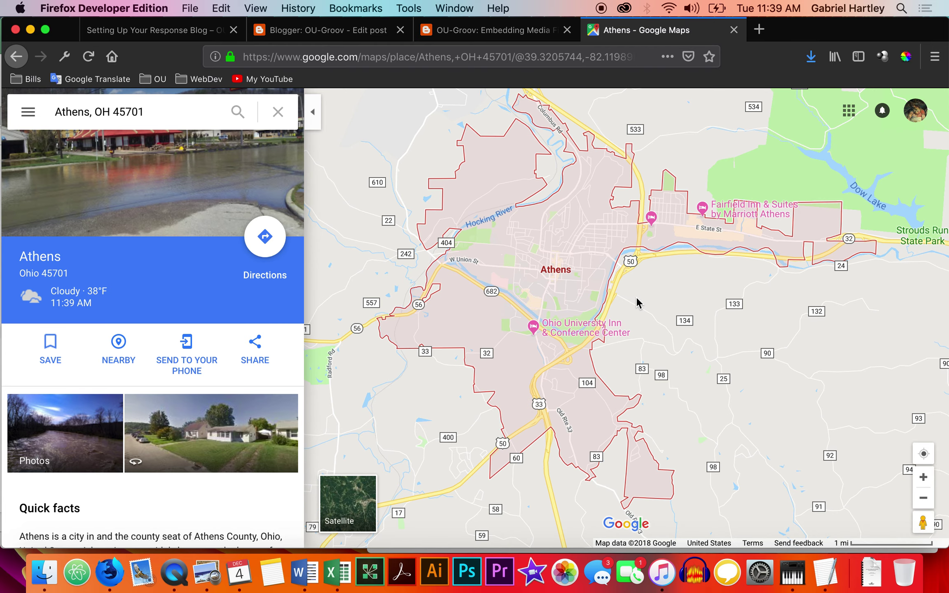
pyautogui.scroll(3, 636, 303)
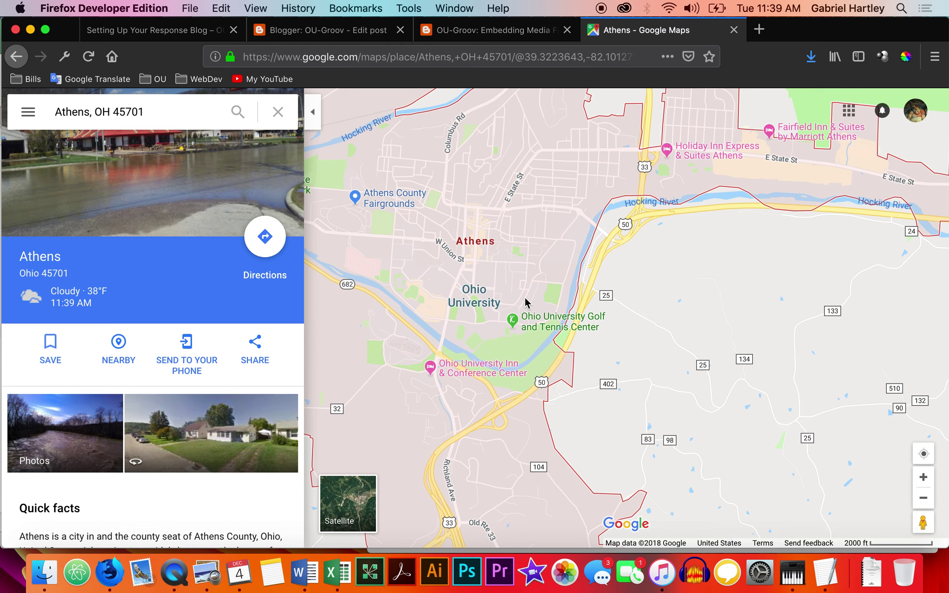
pyautogui.moveTo(514, 271); pyautogui.dragTo(748, 326)
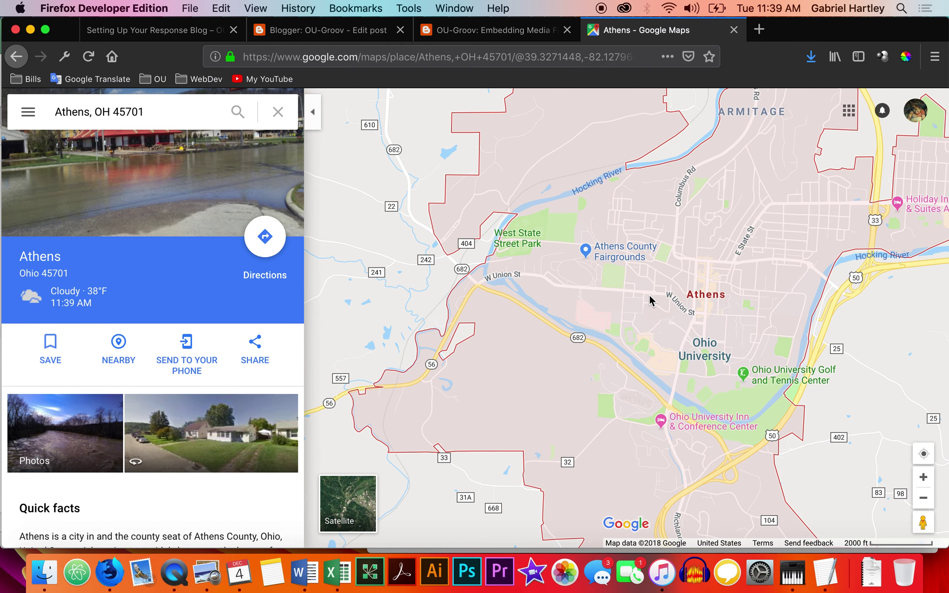
pyautogui.scroll(2, 646, 305)
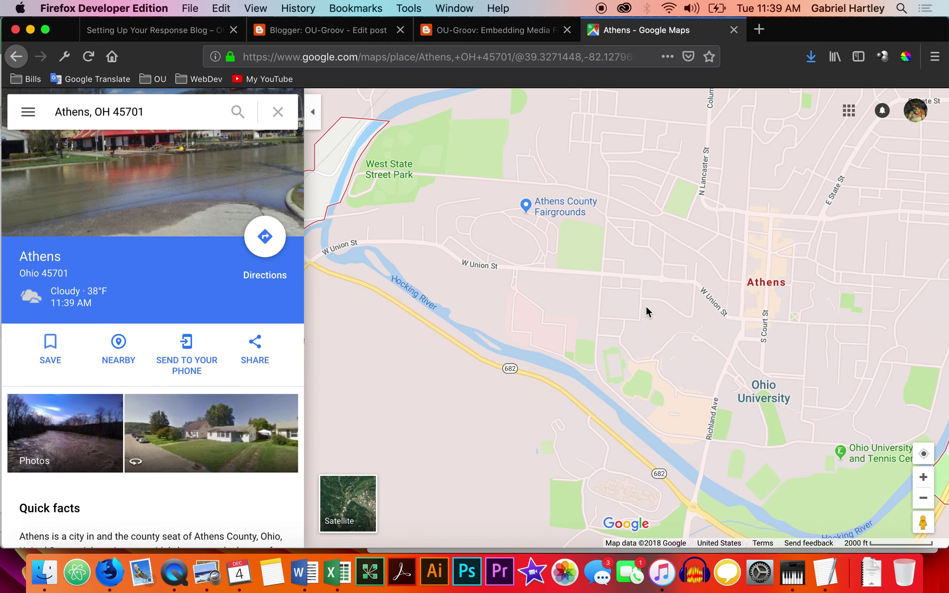
pyautogui.moveTo(723, 257); pyautogui.dragTo(483, 267)
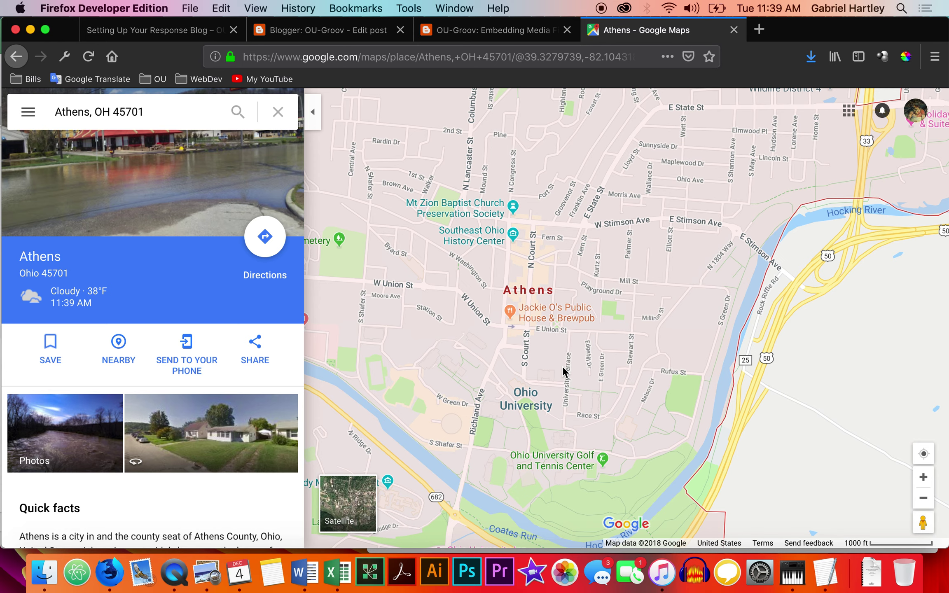
pyautogui.scroll(1, 562, 365)
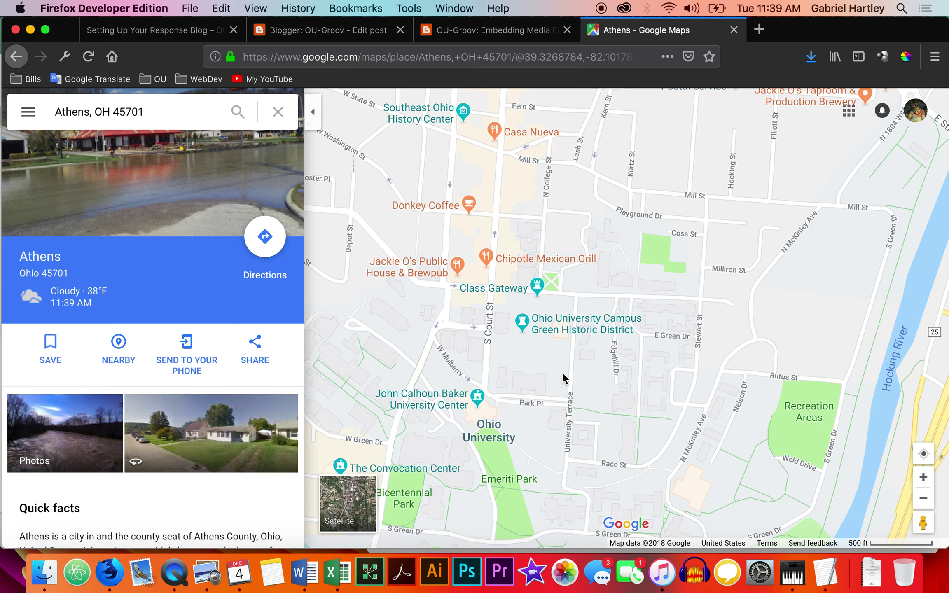
pyautogui.click(563, 376)
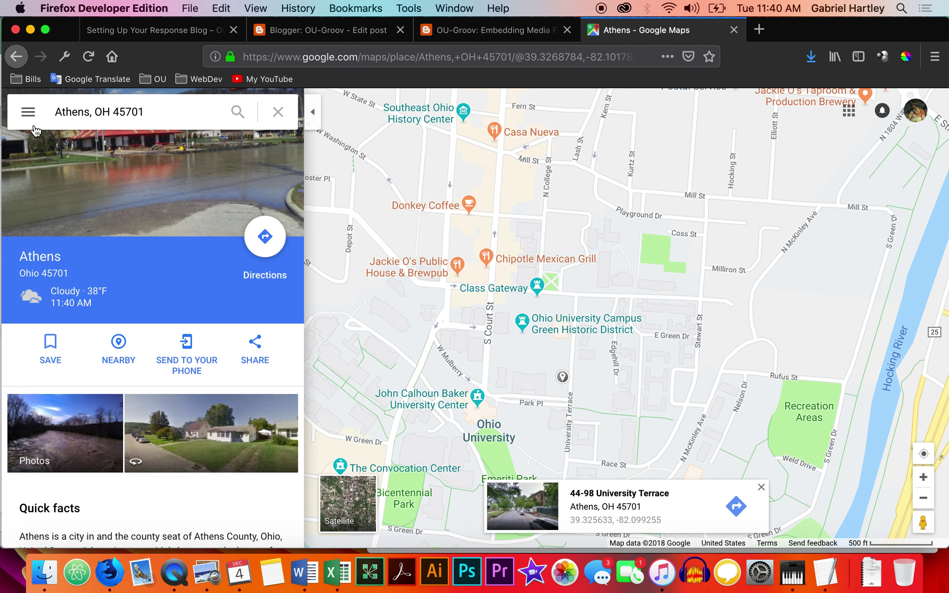
pyautogui.click(30, 111)
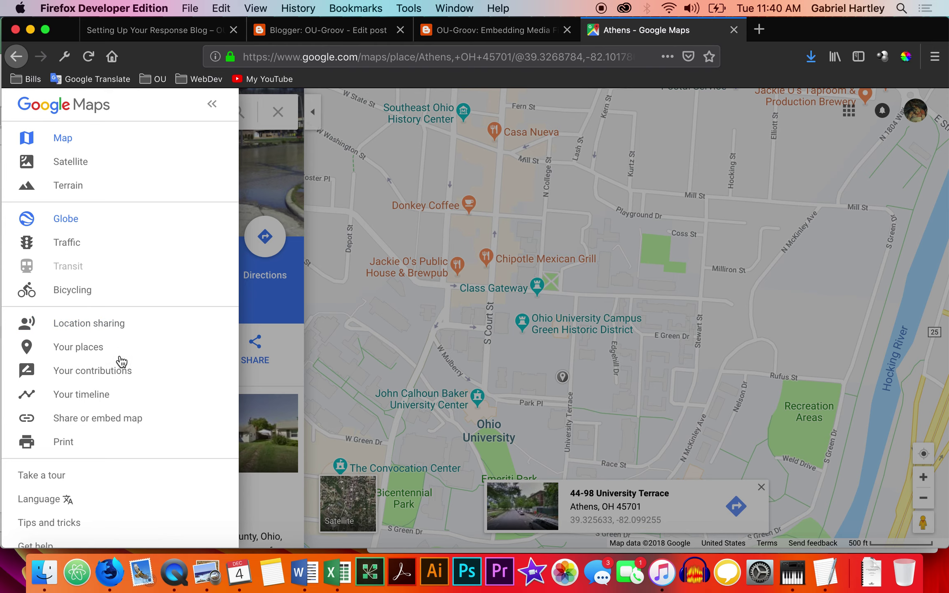
pyautogui.click(93, 419)
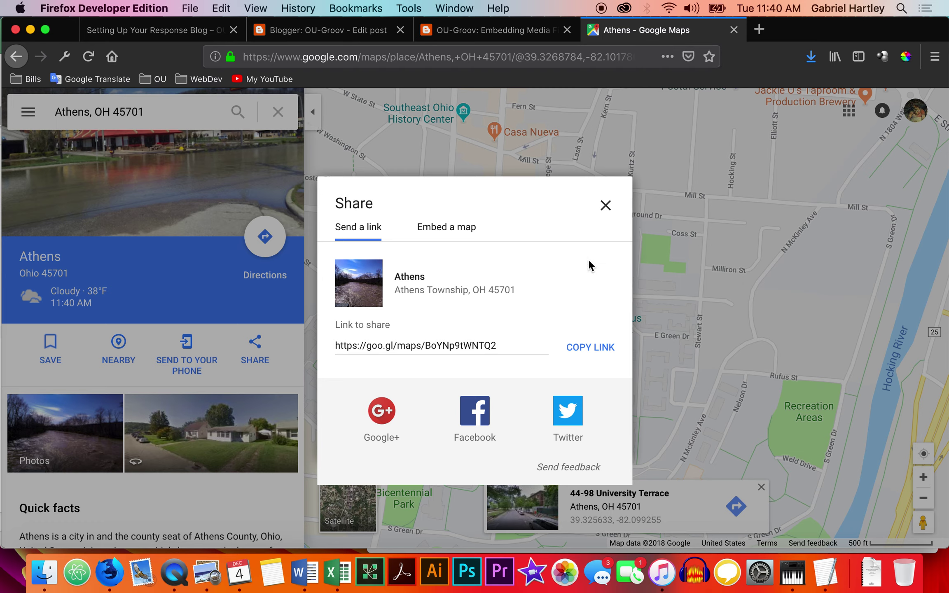
pyautogui.click(605, 205)
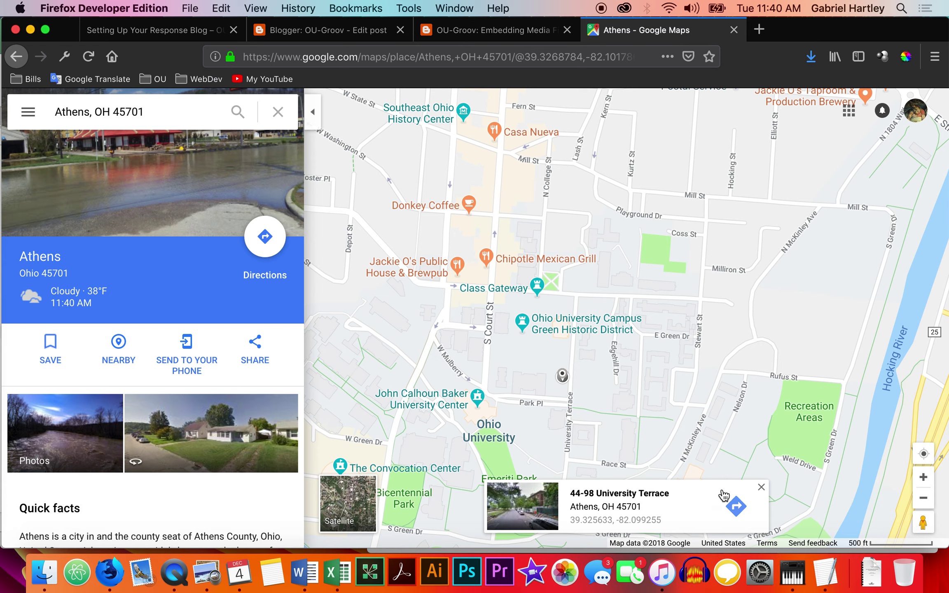
pyautogui.click(735, 507)
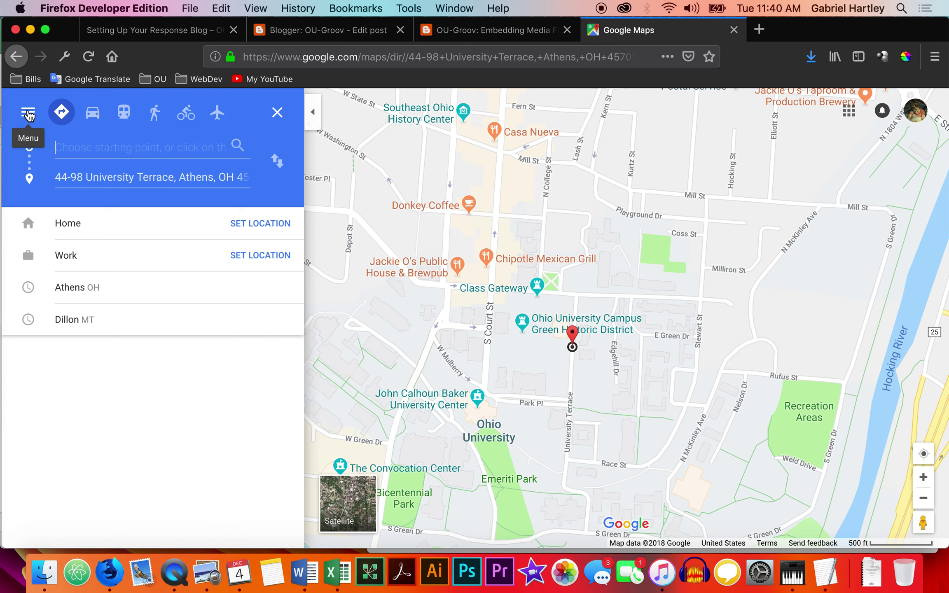
# Open the Share dialog for the pinned map from the main menu
pyautogui.click(28, 111)
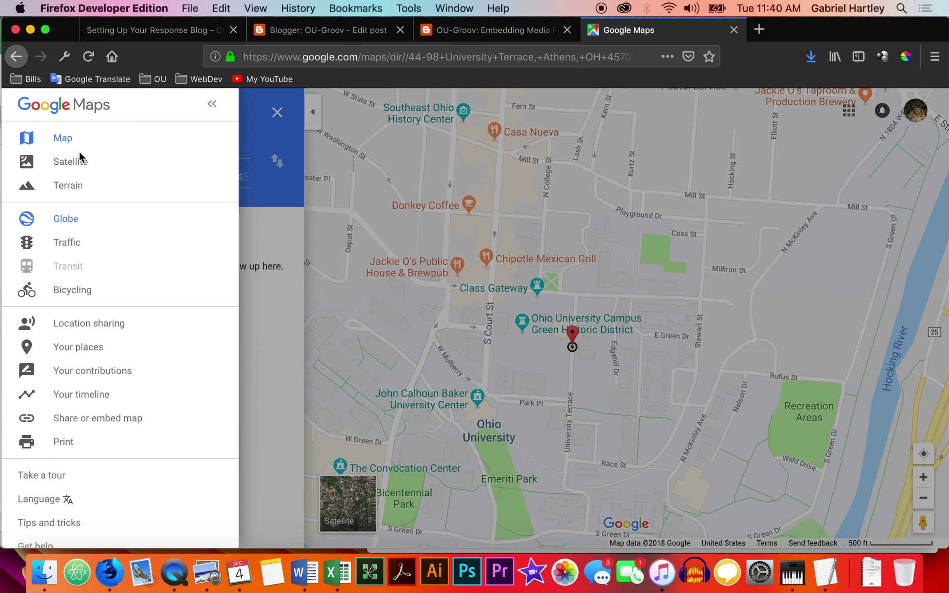
pyautogui.click(99, 419)
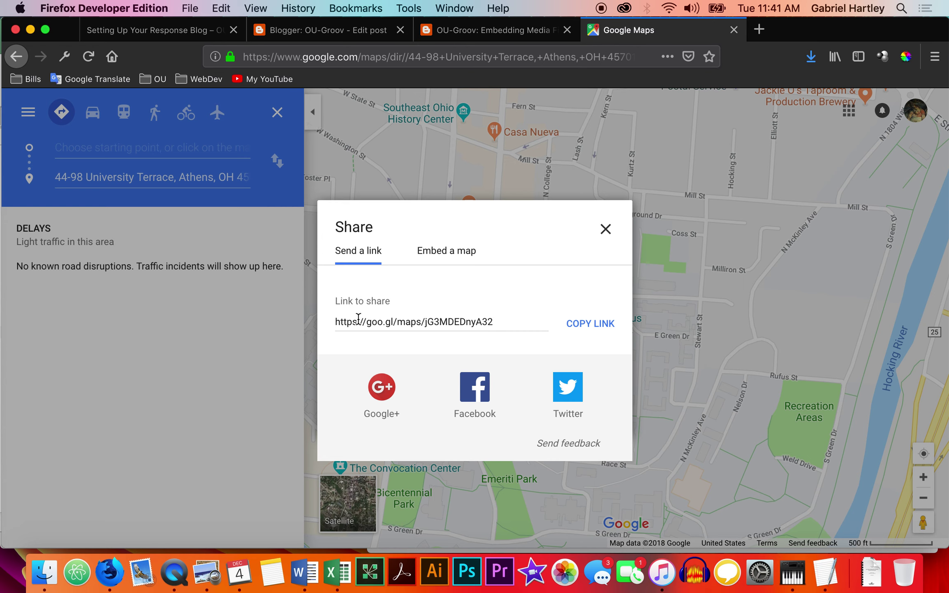
# Copy the map's iframe code from the 'Embed a map' tab
pyautogui.click(451, 251)
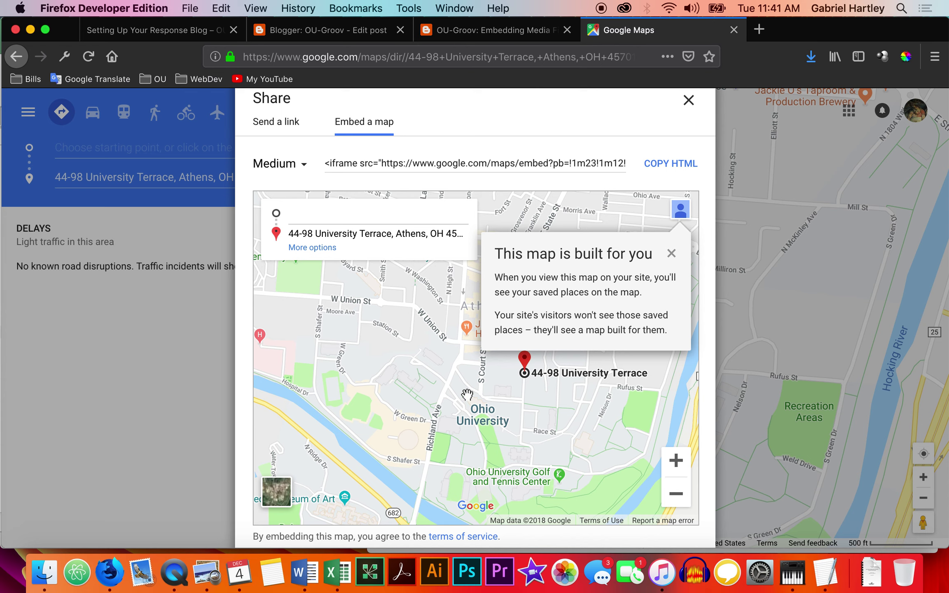
pyautogui.click(403, 163)
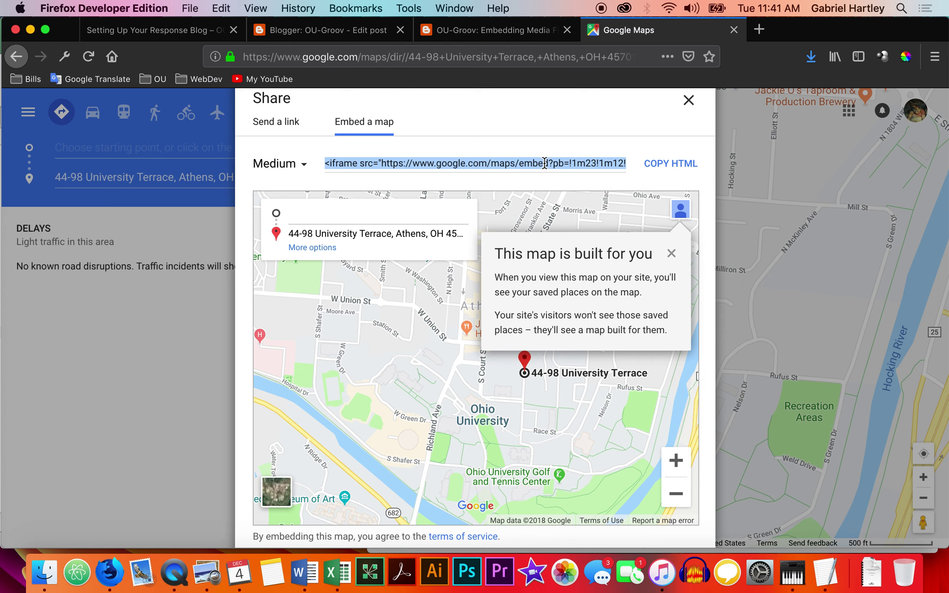
pyautogui.click(669, 165)
# Paste the Google Maps iframe after '6 Google Maps<br />' in HTML view and update the post
pyautogui.click(355, 35)
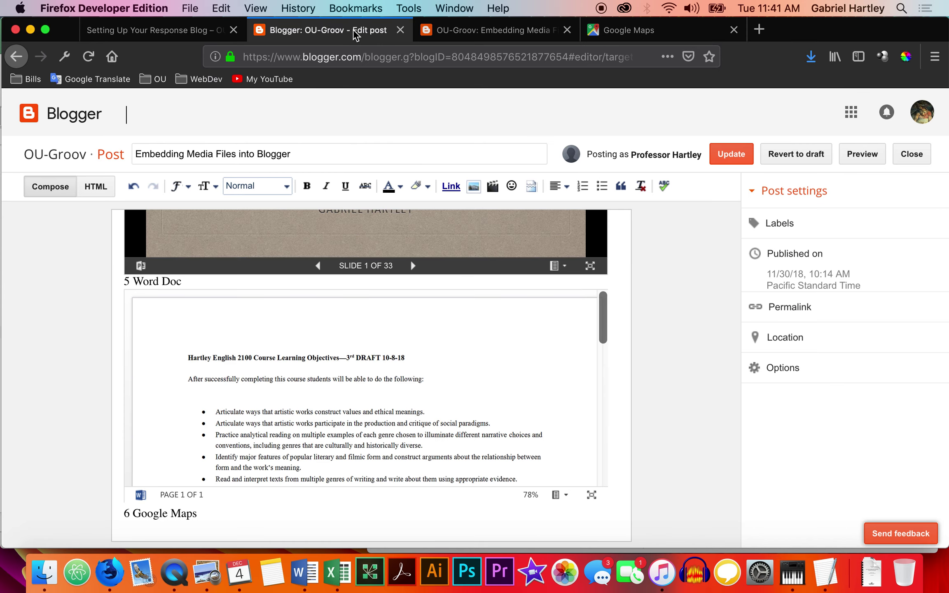
pyautogui.scroll(-1, 393, 253)
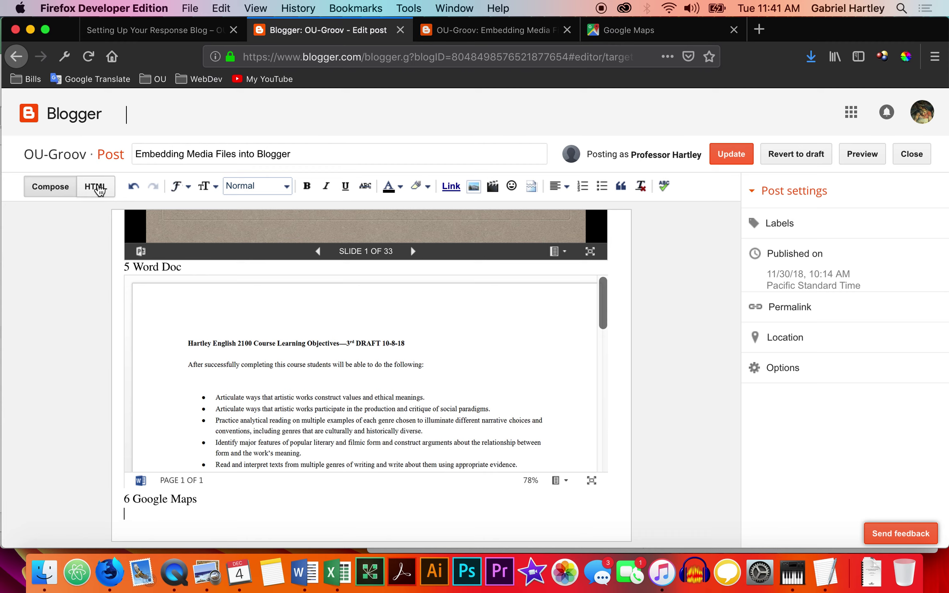
pyautogui.click(99, 189)
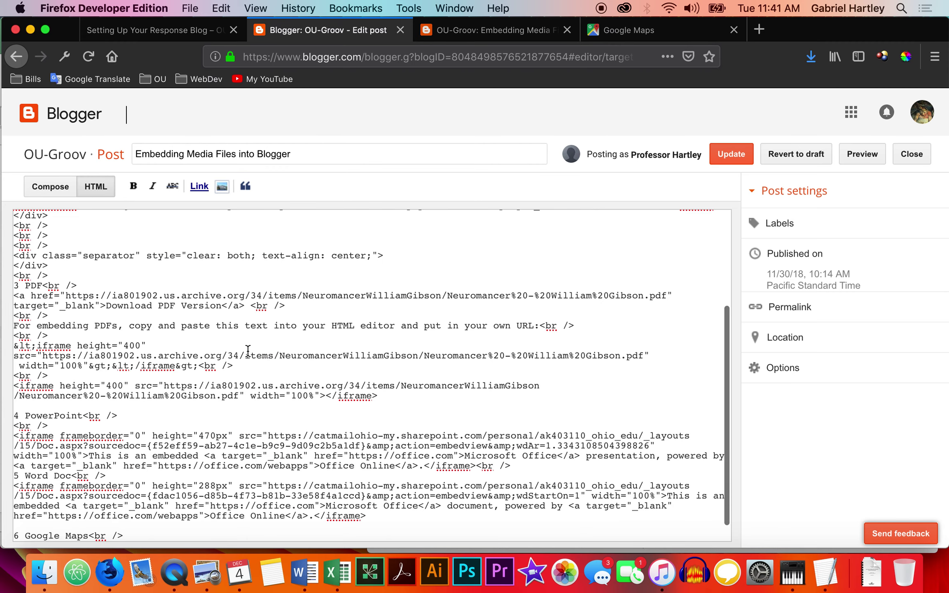
pyautogui.click(126, 528)
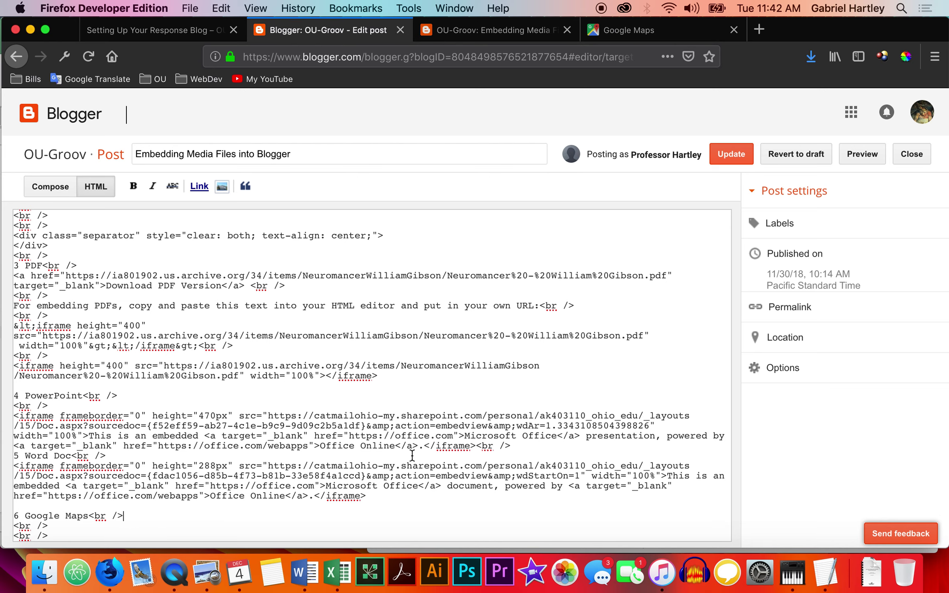
pyautogui.press('super+v')
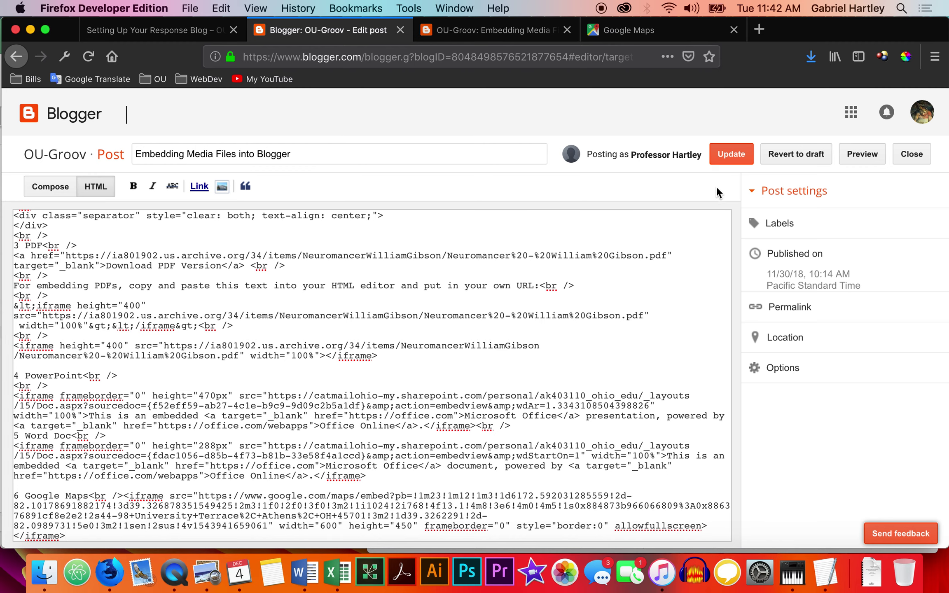
pyautogui.click(726, 158)
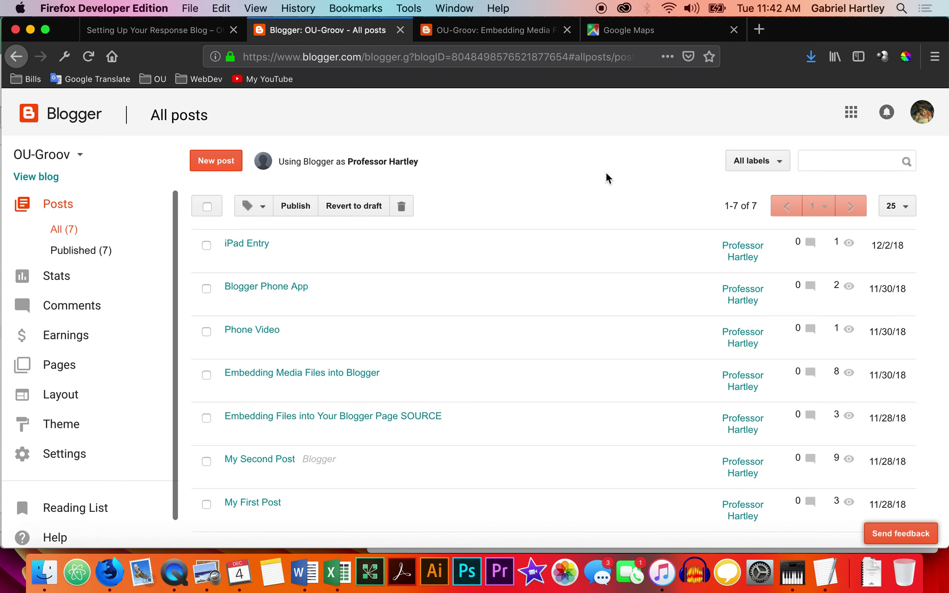
# Check the live post shows the University Terrace map under '6 Google Maps'
pyautogui.click(477, 36)
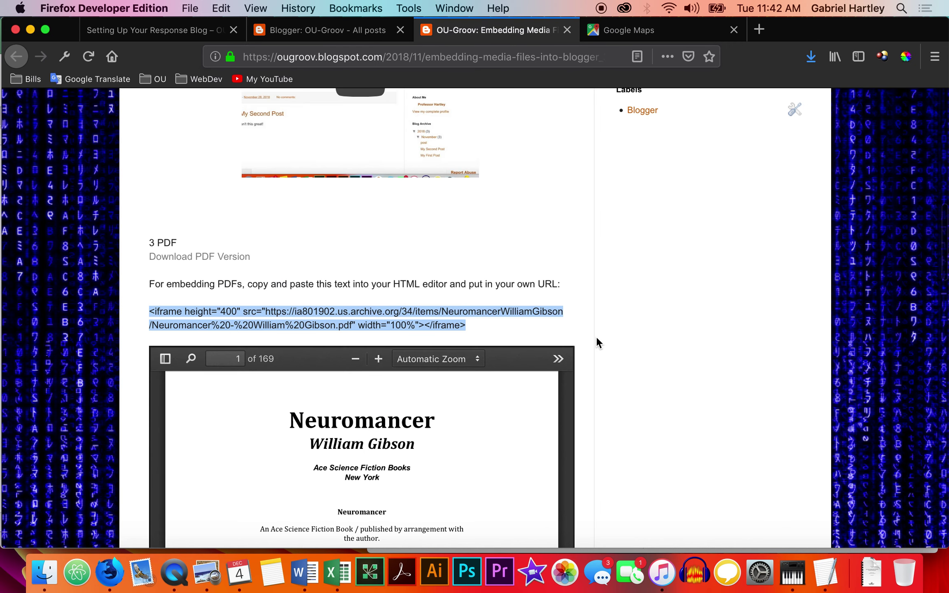
pyautogui.scroll(-15, 577, 287)
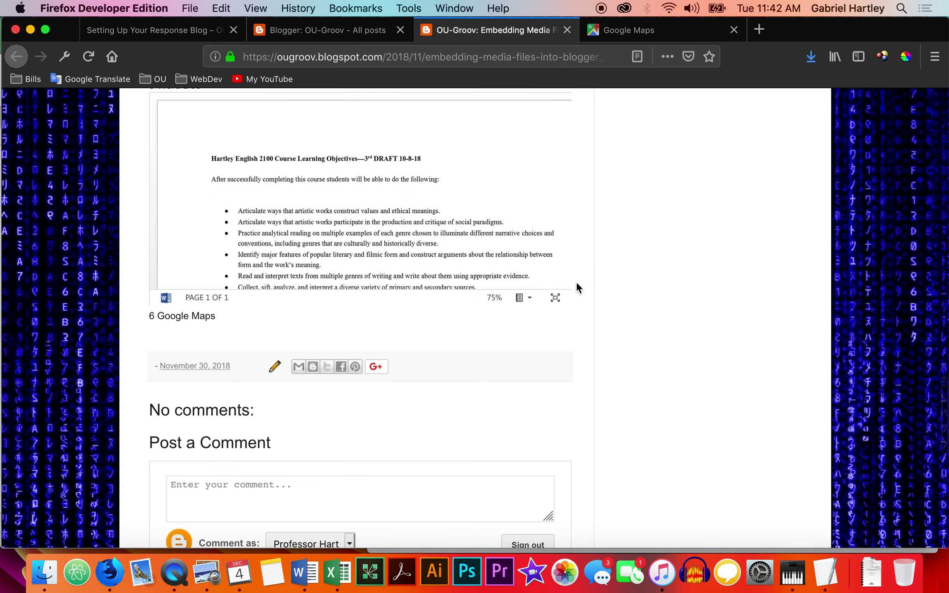
pyautogui.scroll(10, 575, 280)
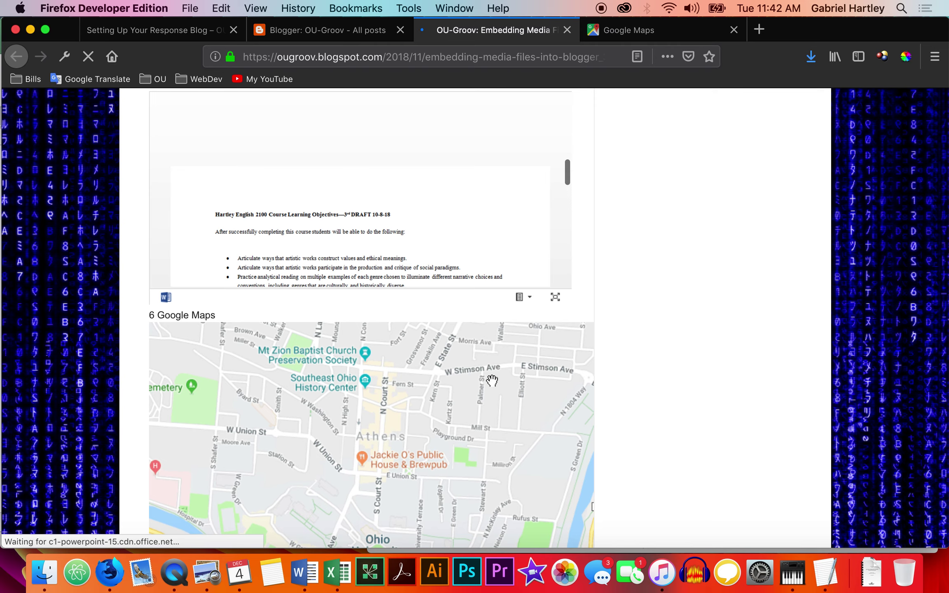
pyautogui.scroll(-5, 557, 315)
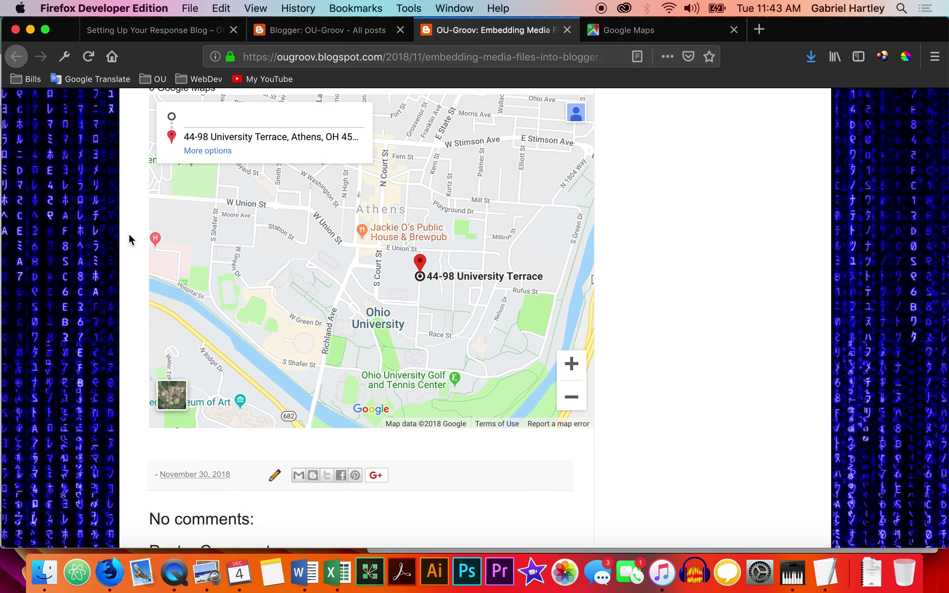
pyautogui.scroll(15, 129, 239)
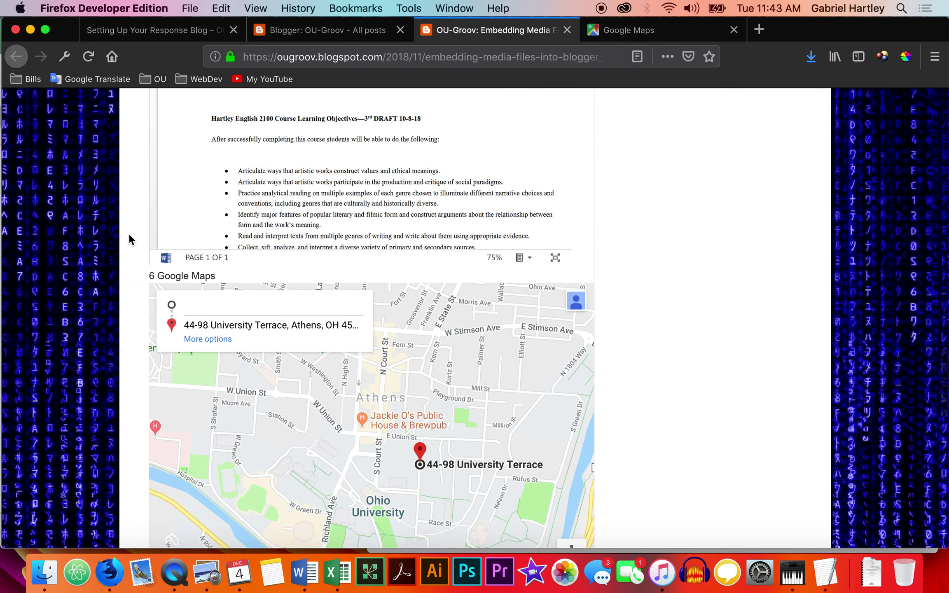
pyautogui.scroll(-5, 128, 239)
pyautogui.scroll(-5, 129, 240)
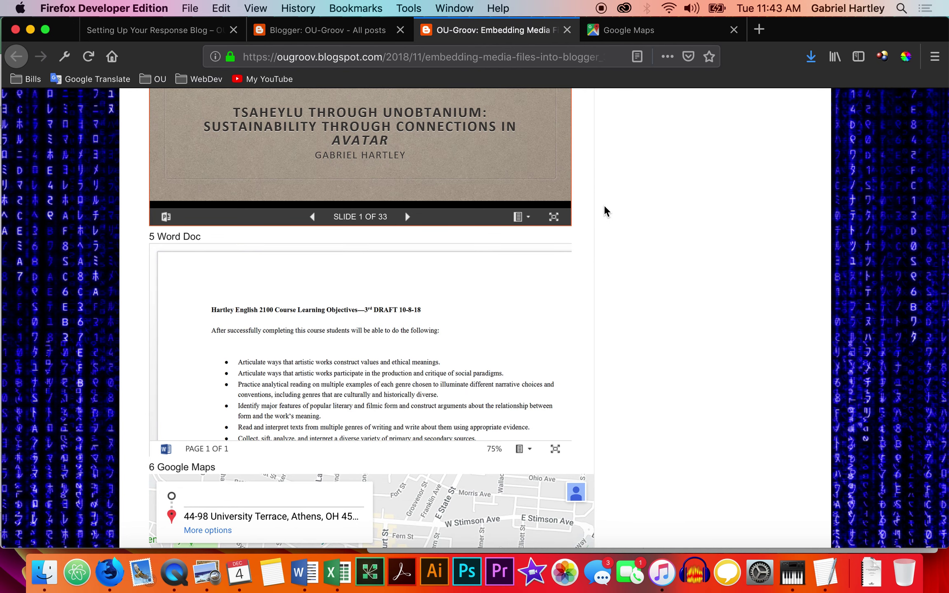
pyautogui.scroll(5, 589, 196)
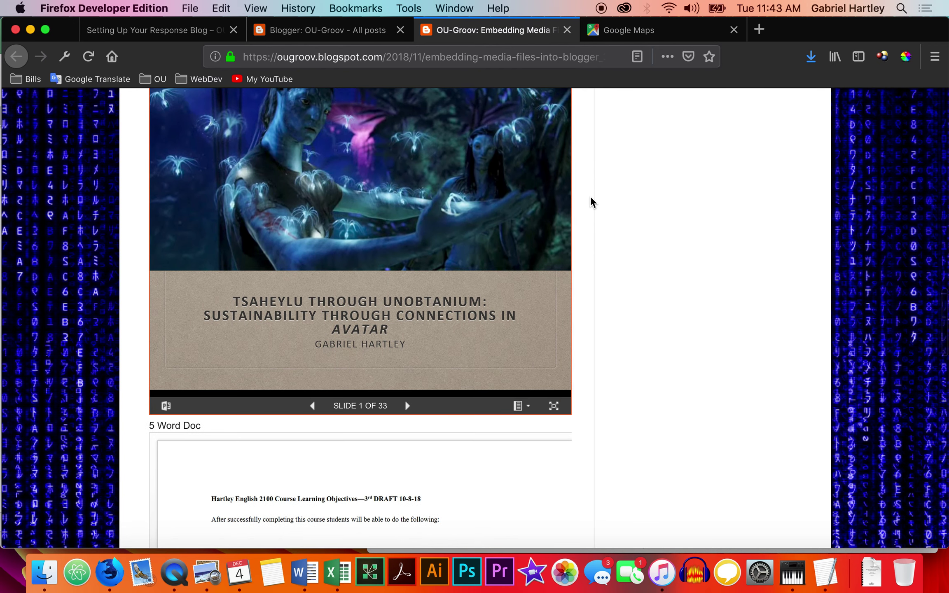
pyautogui.scroll(2, 590, 201)
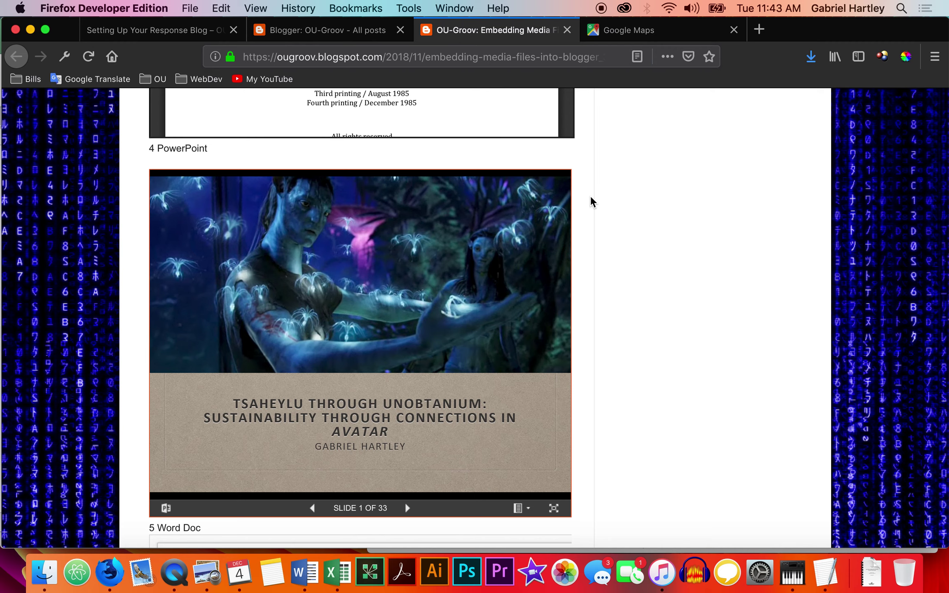
pyautogui.scroll(-2, 590, 192)
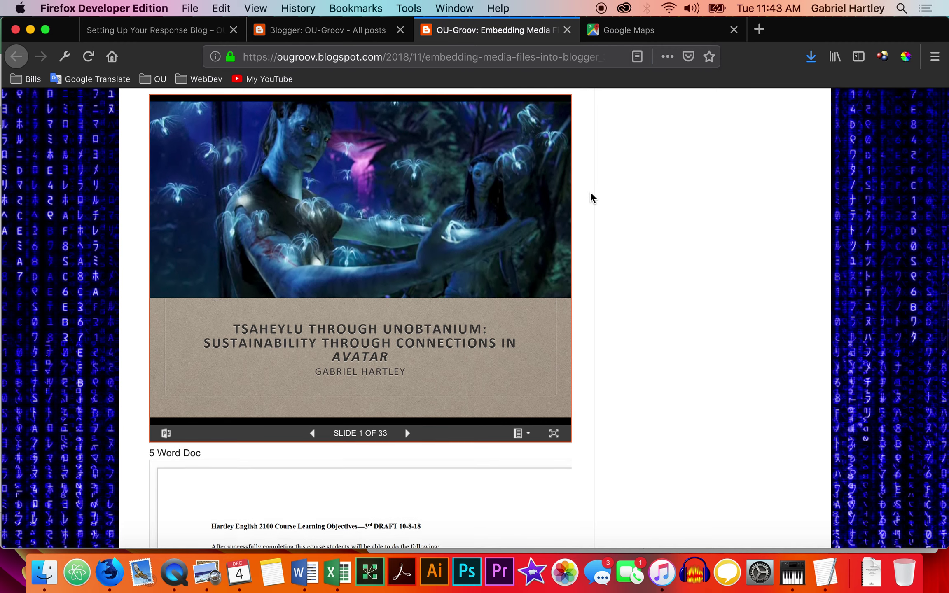
pyautogui.scroll(-8, 591, 193)
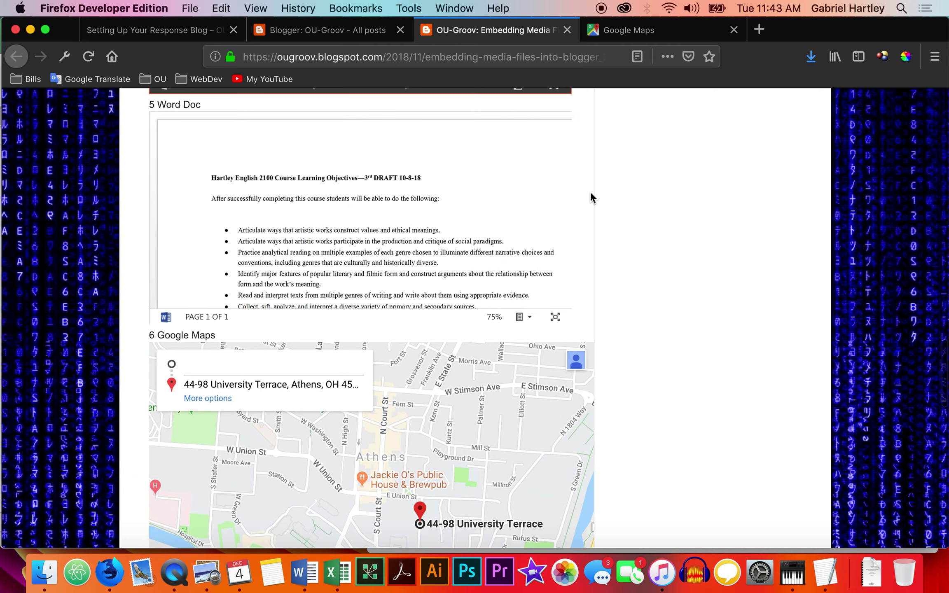
pyautogui.scroll(-5, 590, 191)
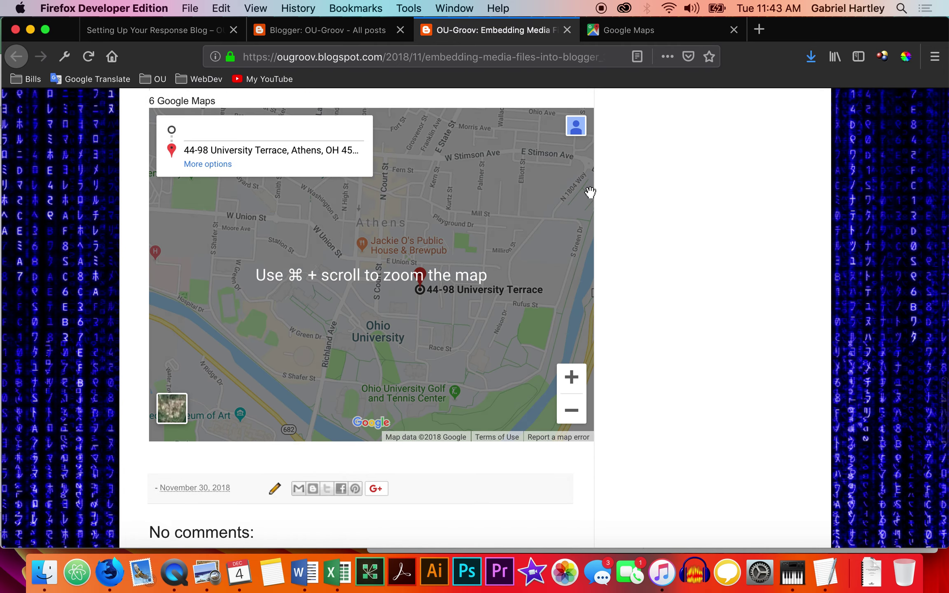
pyautogui.scroll(-5, 126, 291)
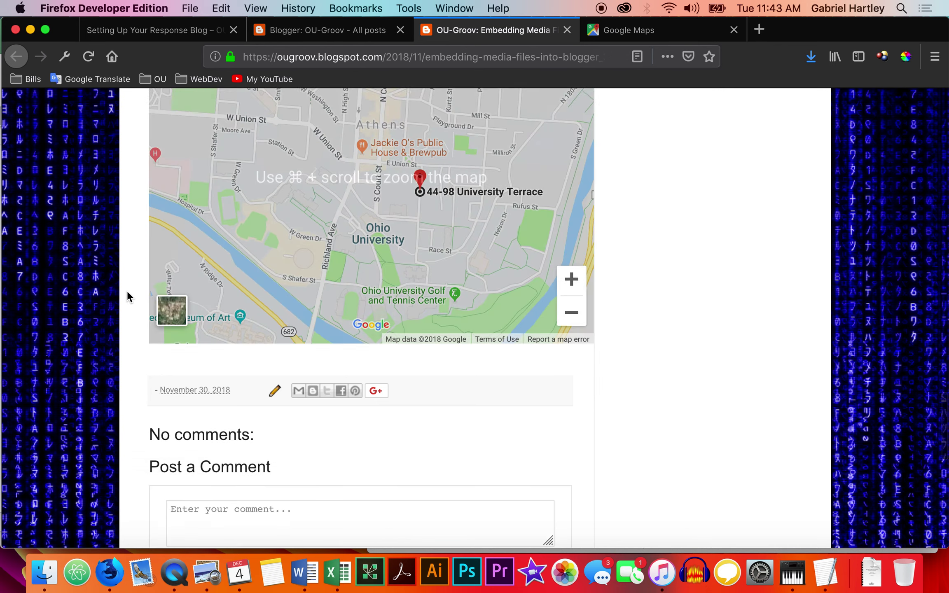
pyautogui.scroll(8, 127, 291)
pyautogui.scroll(7, 126, 291)
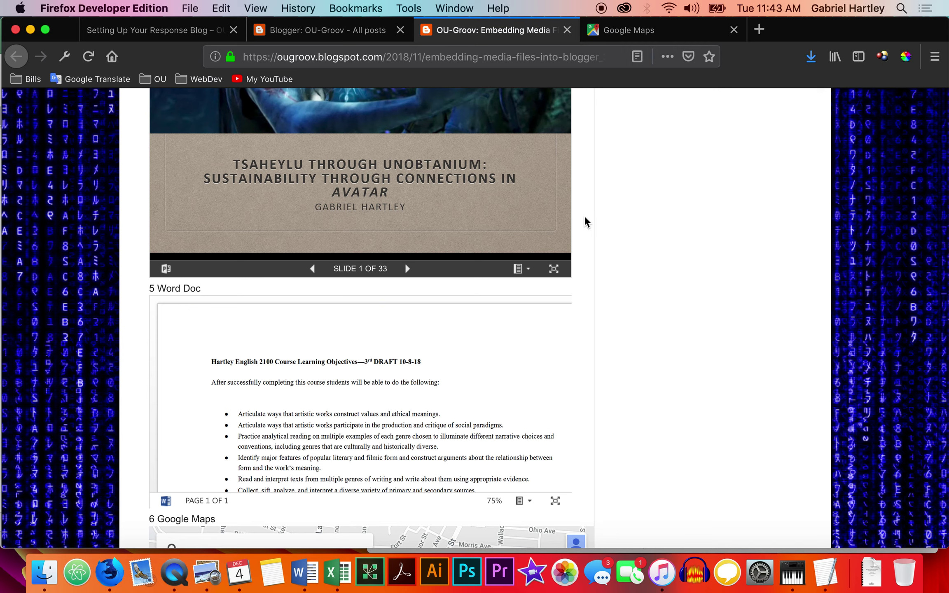
pyautogui.scroll(5, 585, 221)
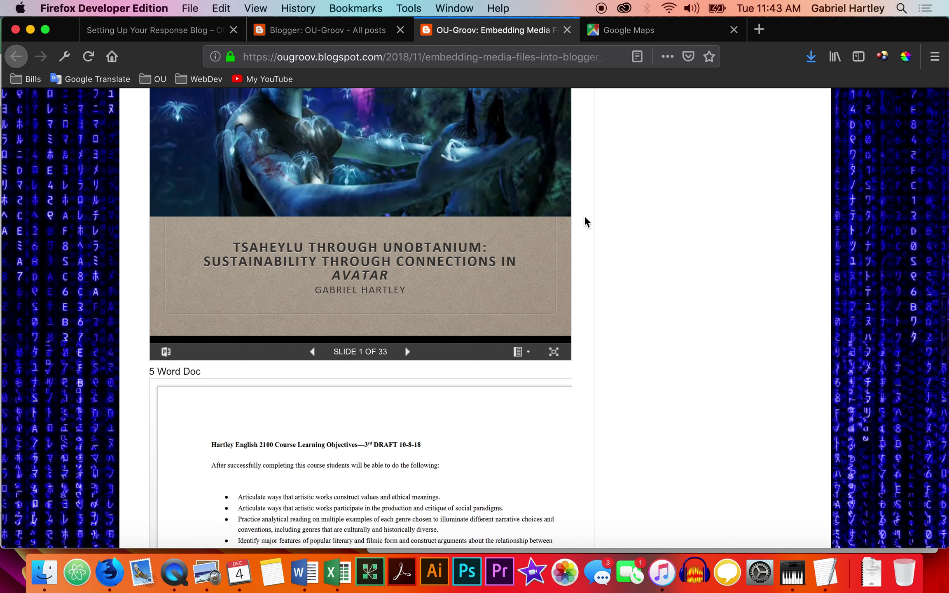
pyautogui.scroll(2, 584, 221)
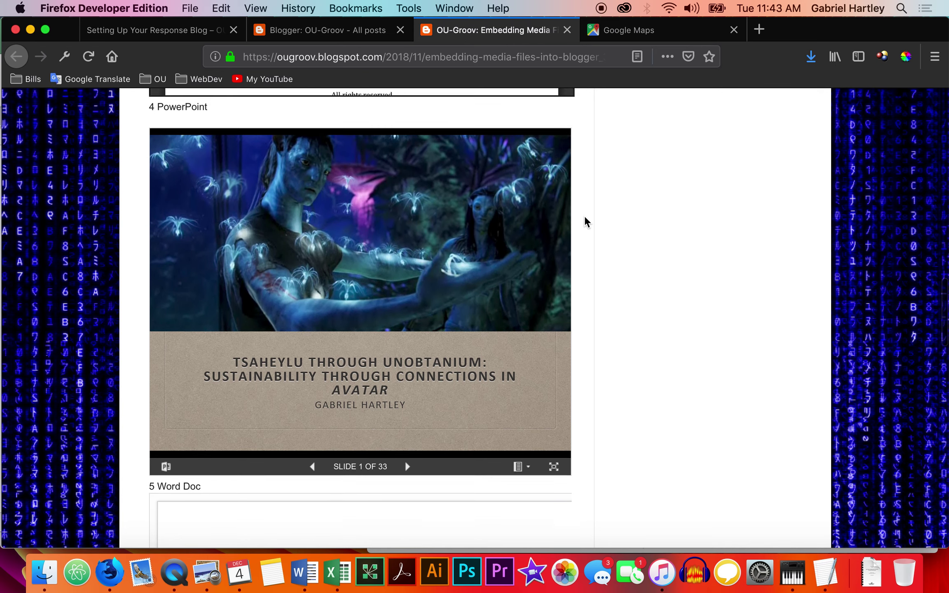
pyautogui.scroll(-1, 584, 222)
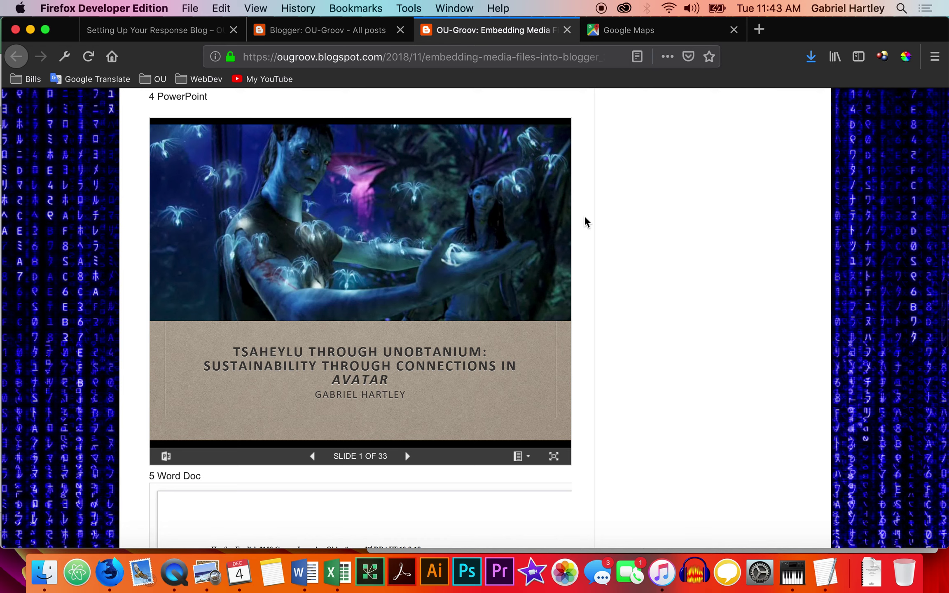
pyautogui.click(156, 165)
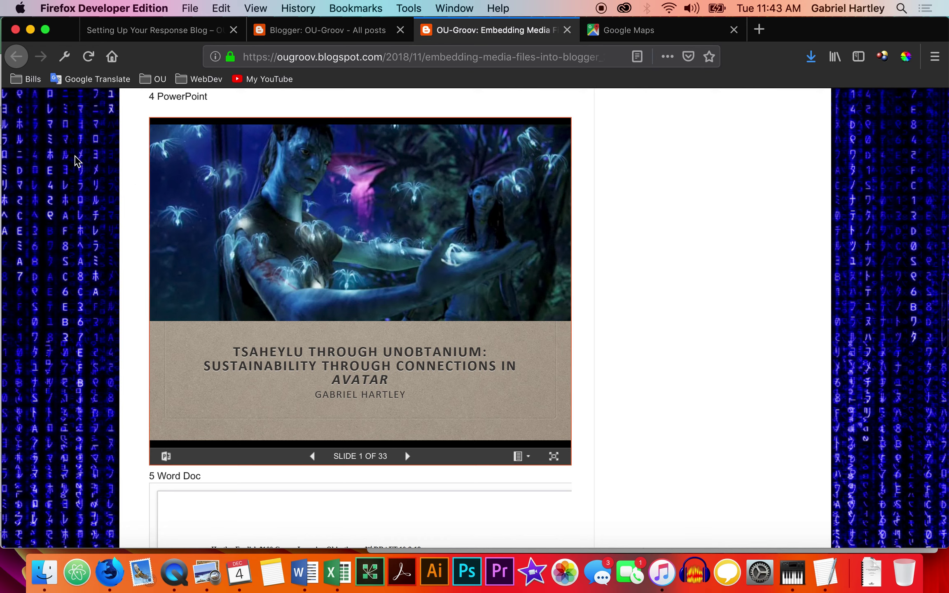